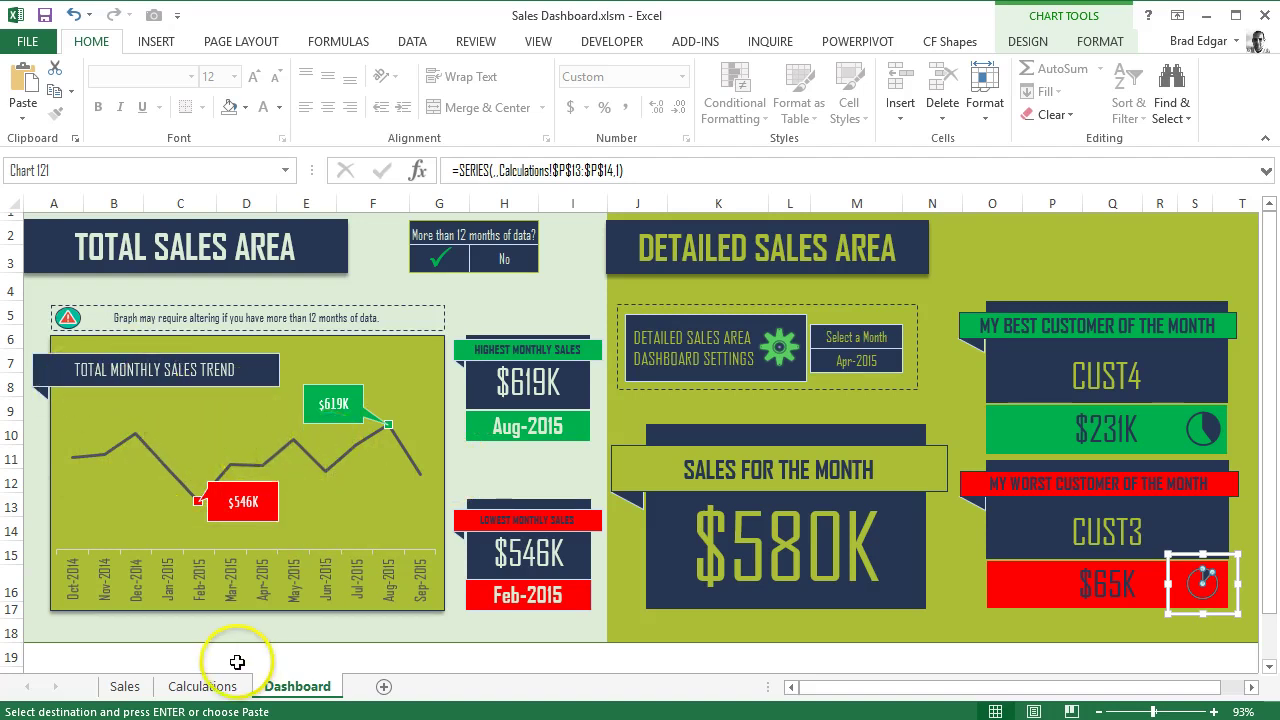
Step: Flip between the Sales and Dashboard sheets, ending on the Sales data sheet
click(126, 687)
scroll(800, 560, down, 8)
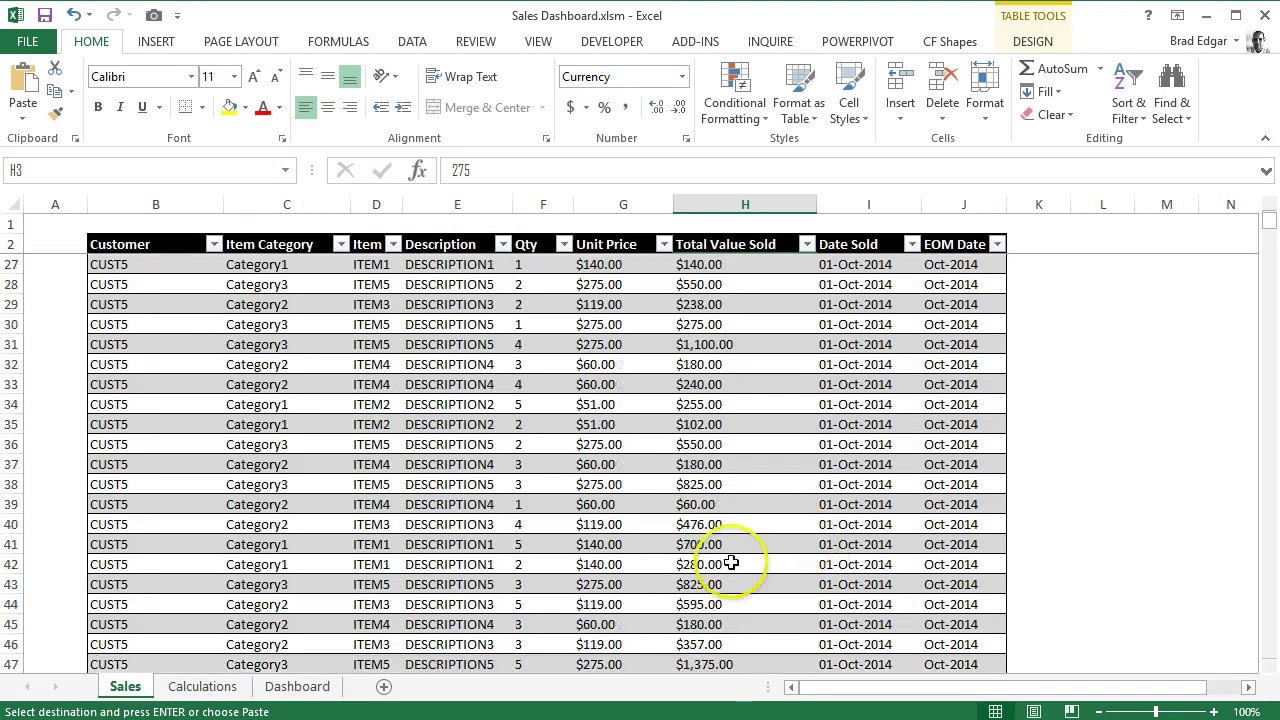
scroll(824, 384, up, 1)
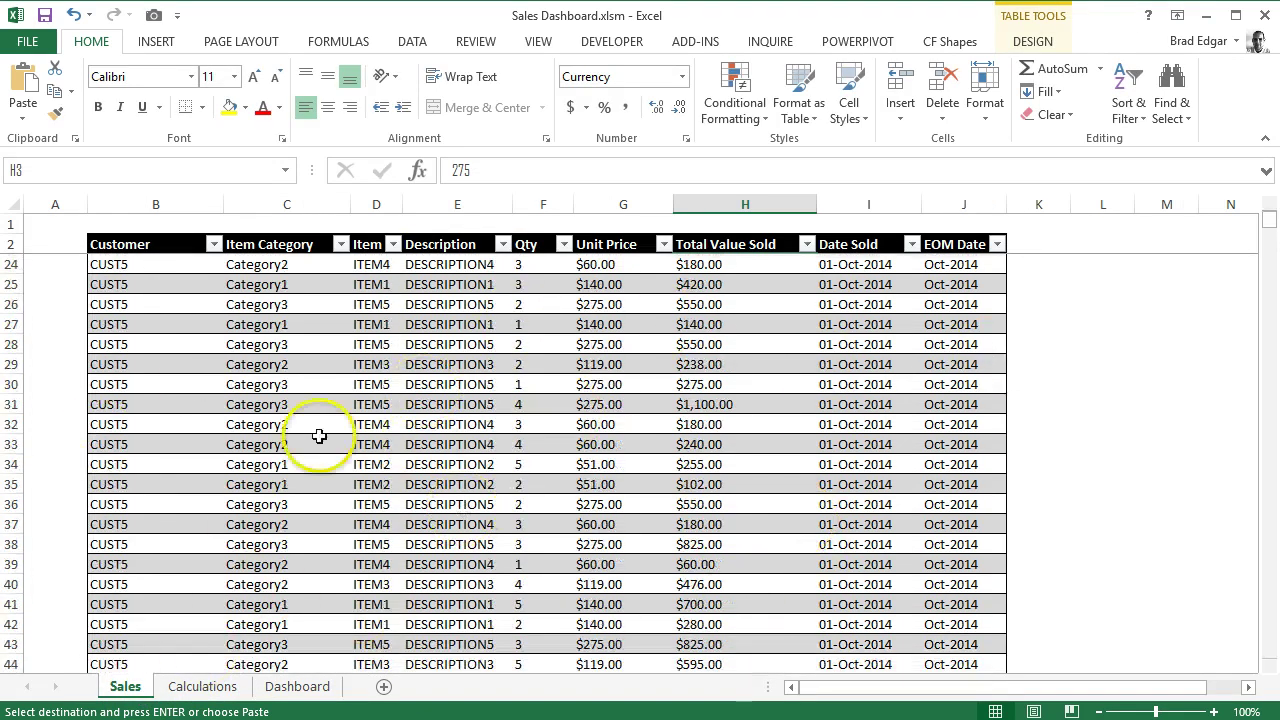
click(300, 688)
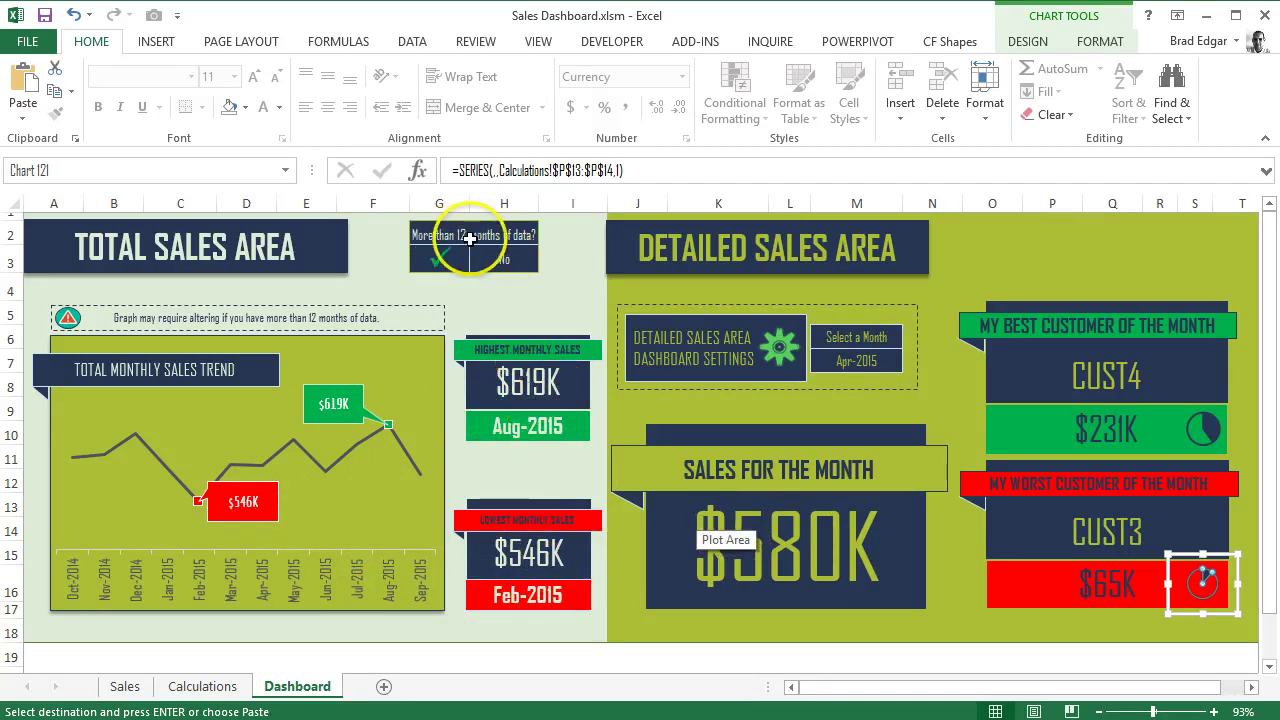
click(128, 688)
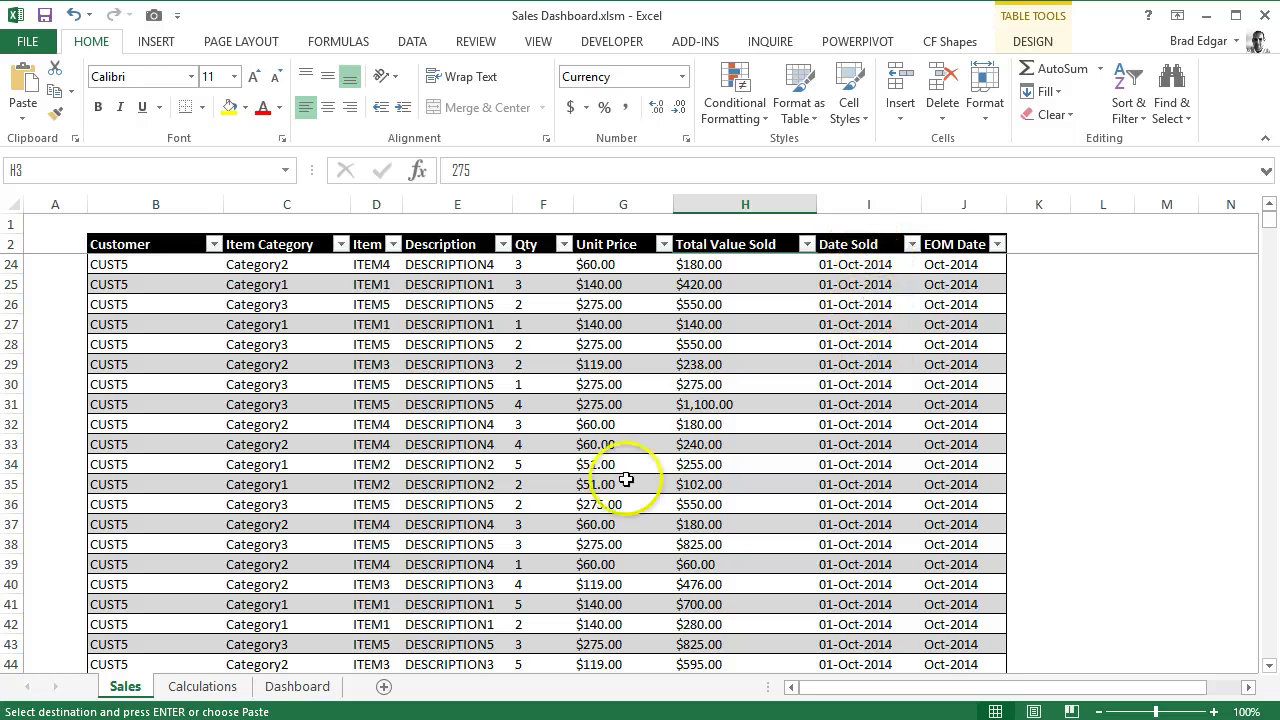
click(294, 686)
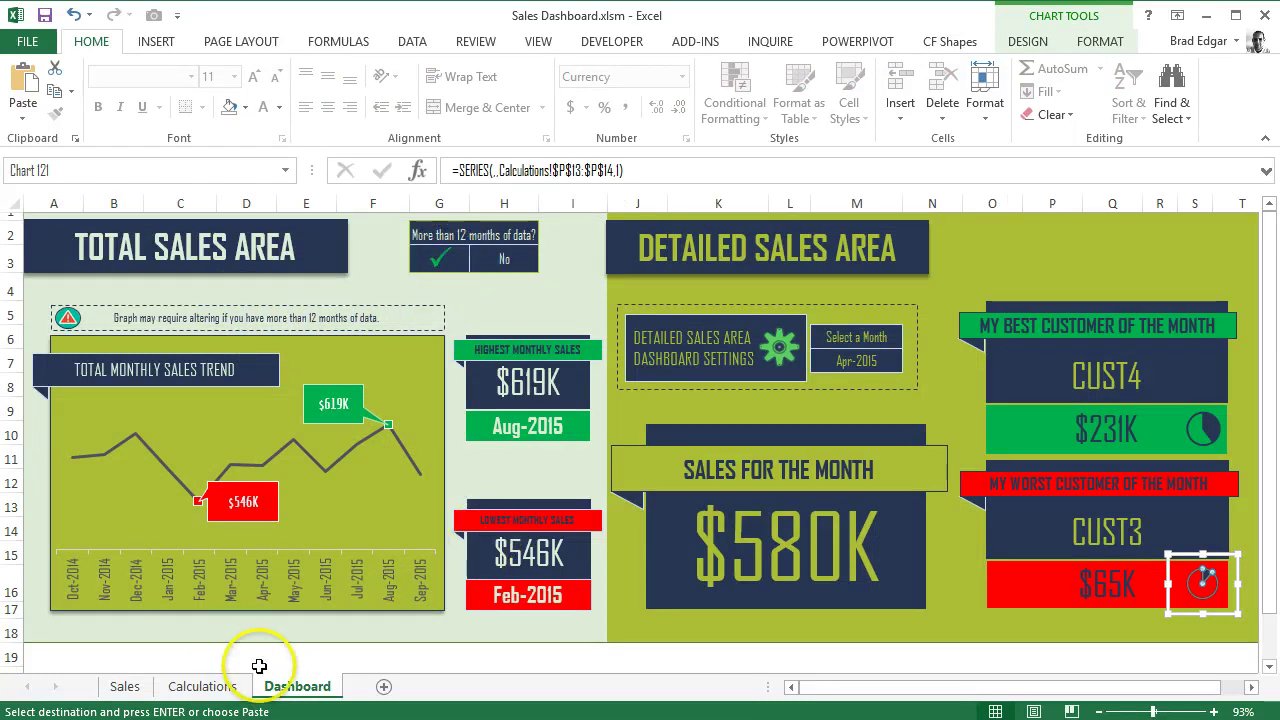
click(124, 686)
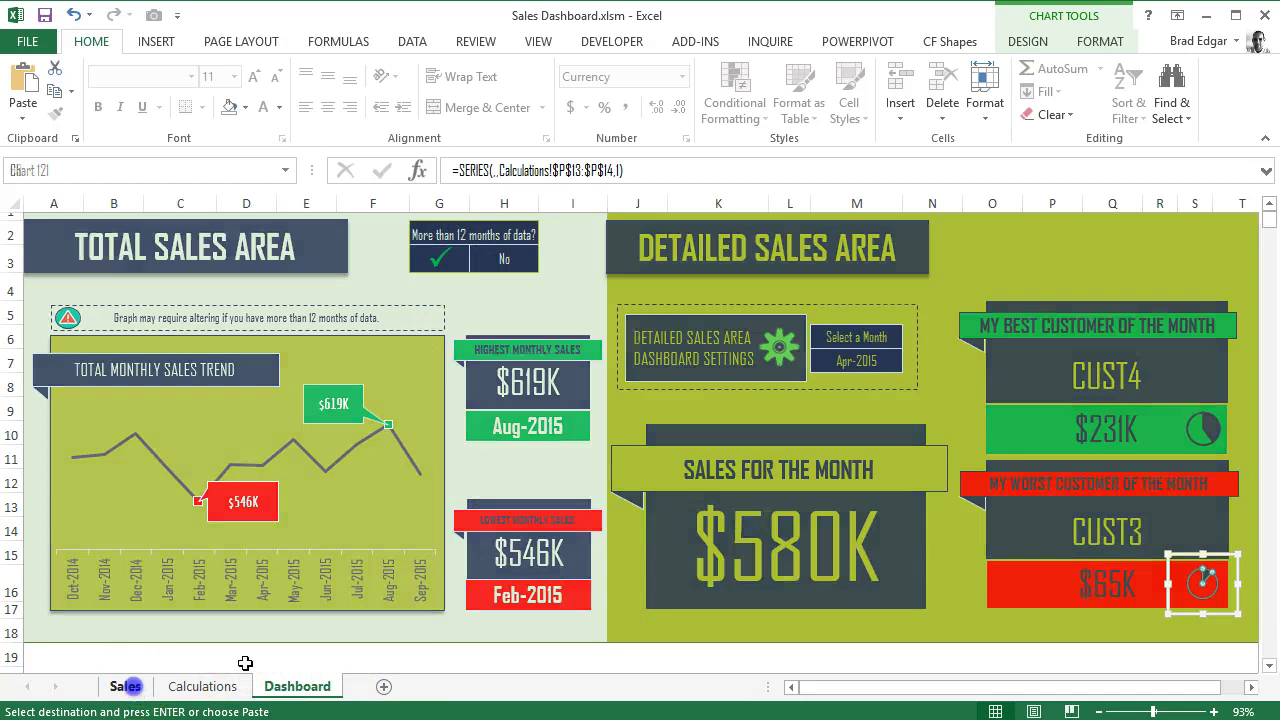
Step: Add a new row at the Sales table's end, copying customer, category, item and description from above, quantity 1
click(981, 302)
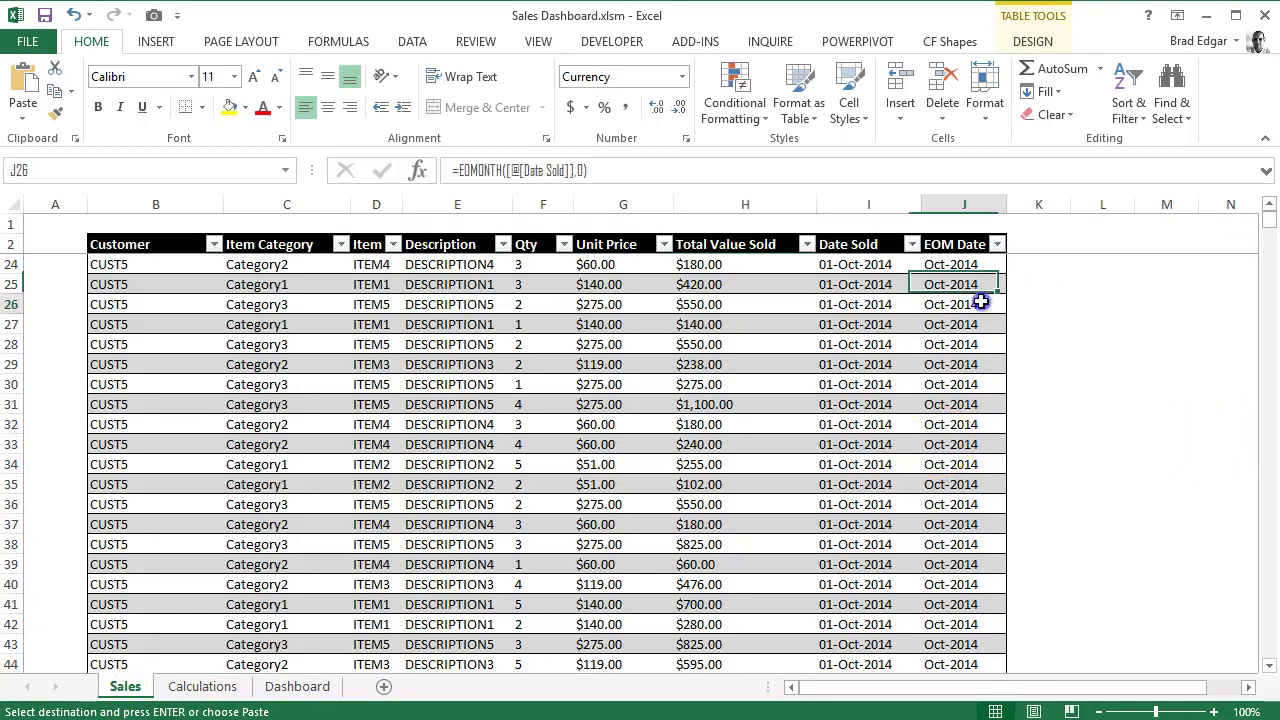
key(ctrl+Down)
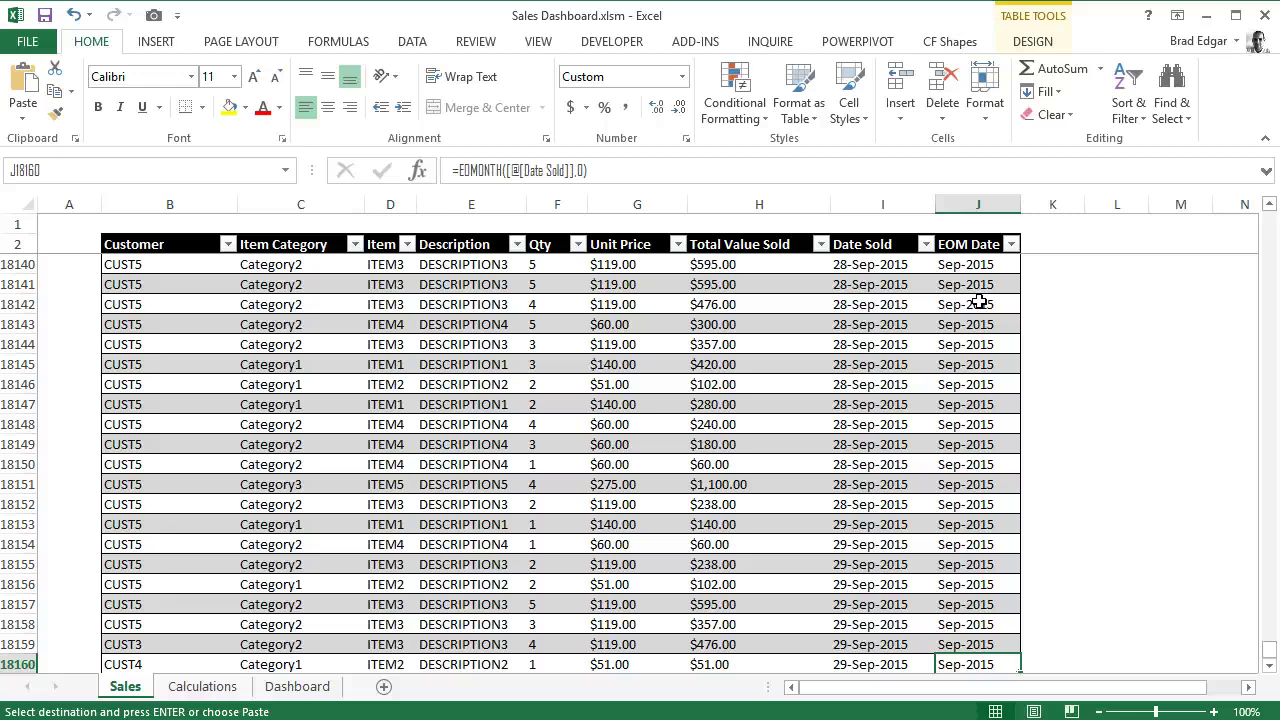
key(Tab)
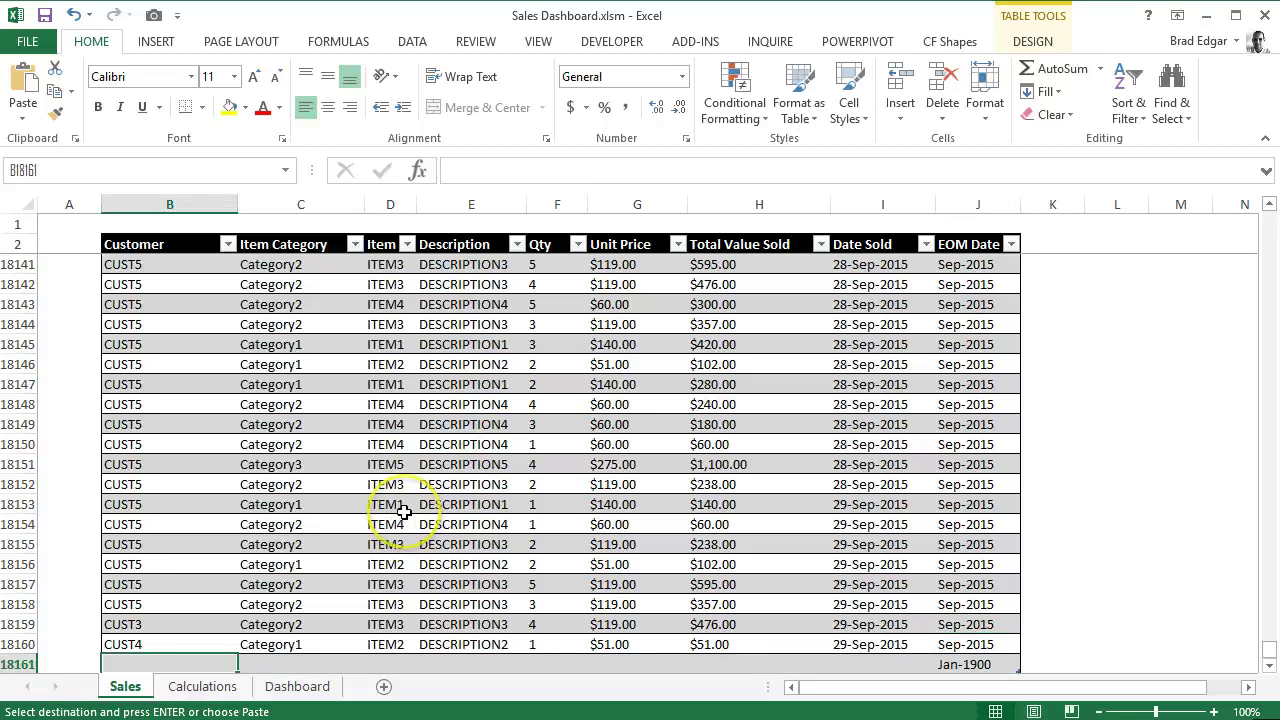
key(ctrl+apostrophe)
key(Tab)
key(ctrl+apostrophe)
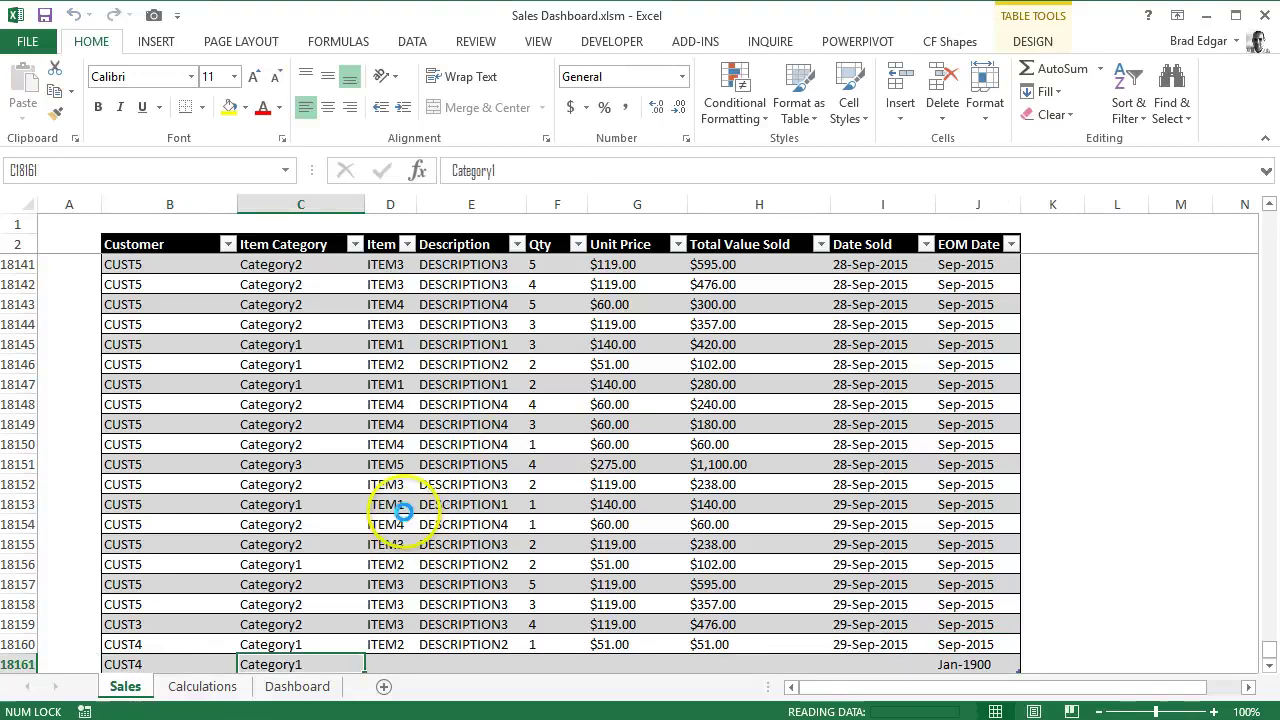
key(Tab)
key(ctrl+apostrophe)
key(Tab)
key(ctrl+apostrophe)
key(Tab)
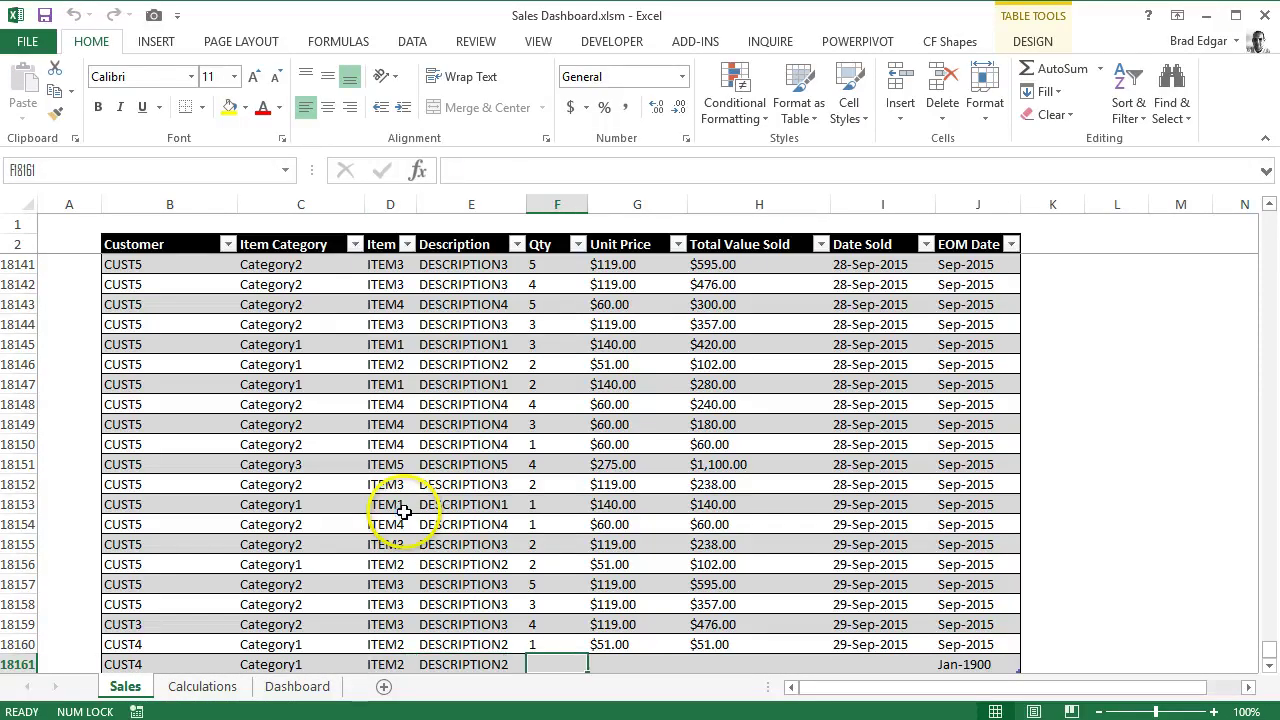
key(Tab)
Step: Enter 900 as unit price and total value, and date the sale 05-Oct-2015
text(900)
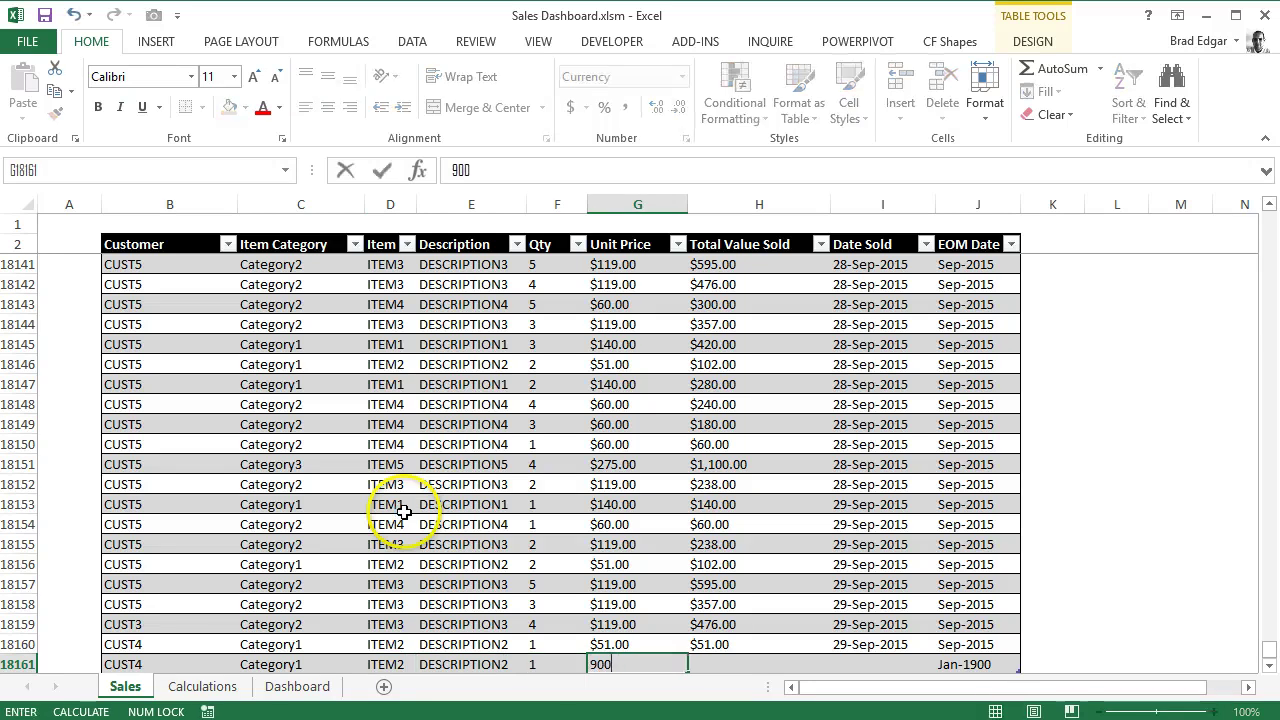
key(Tab)
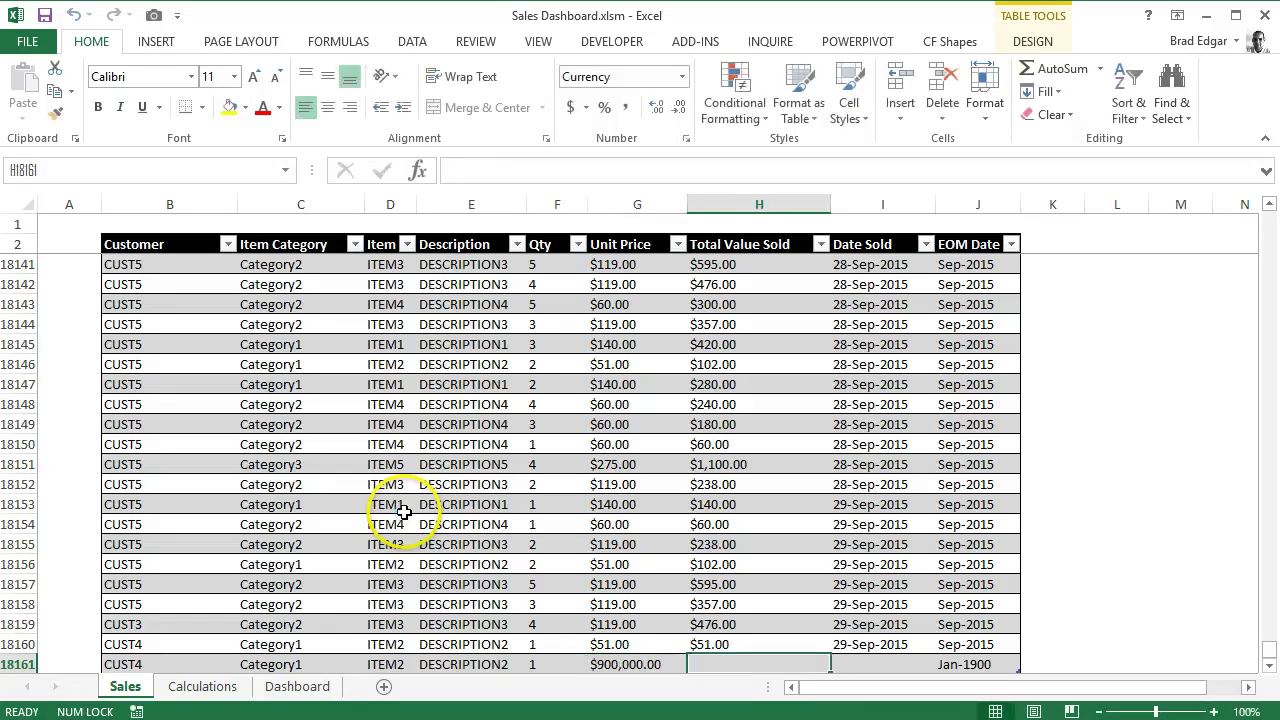
text(900000)
key(Tab)
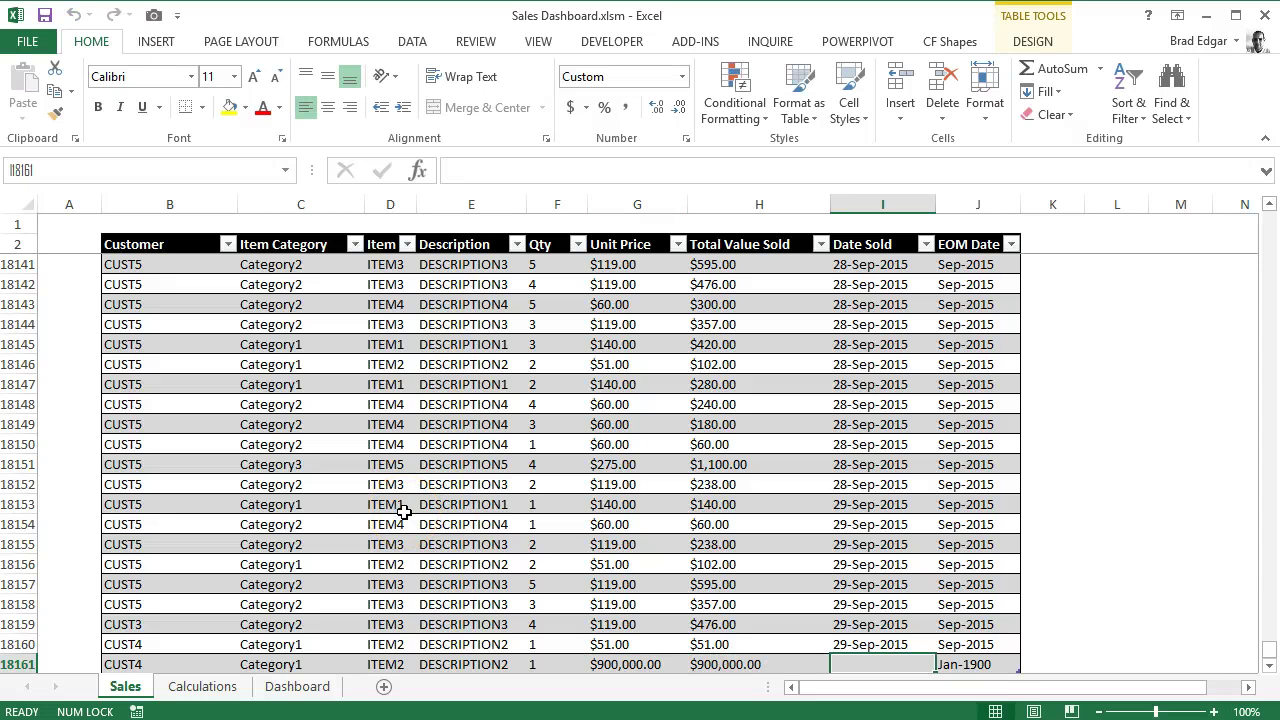
text(11/4/2015)
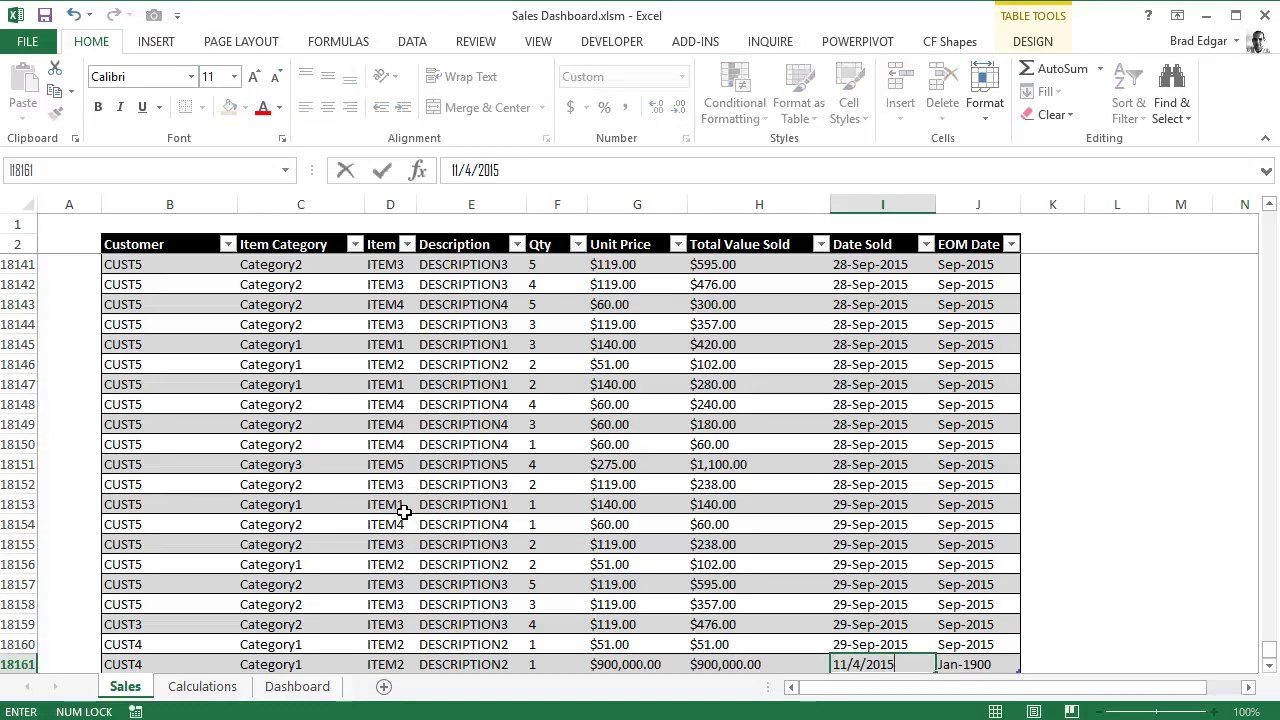
key(Tab)
key(Left)
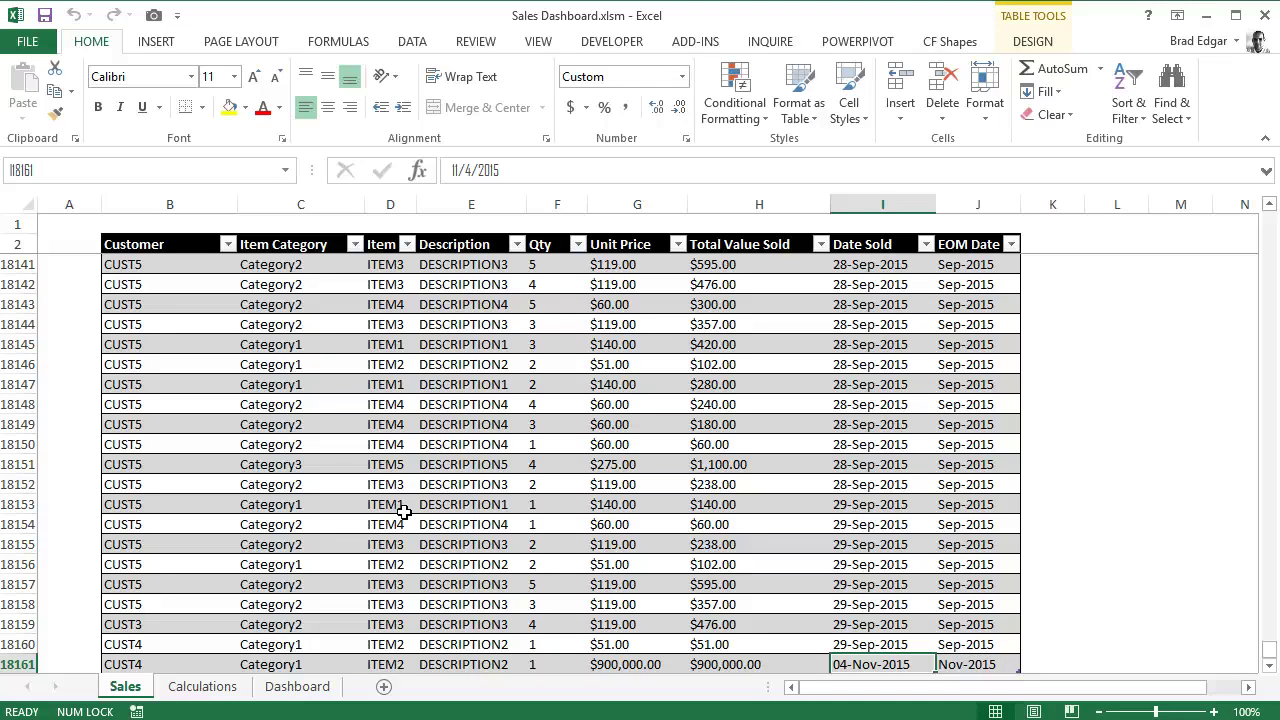
text(05)
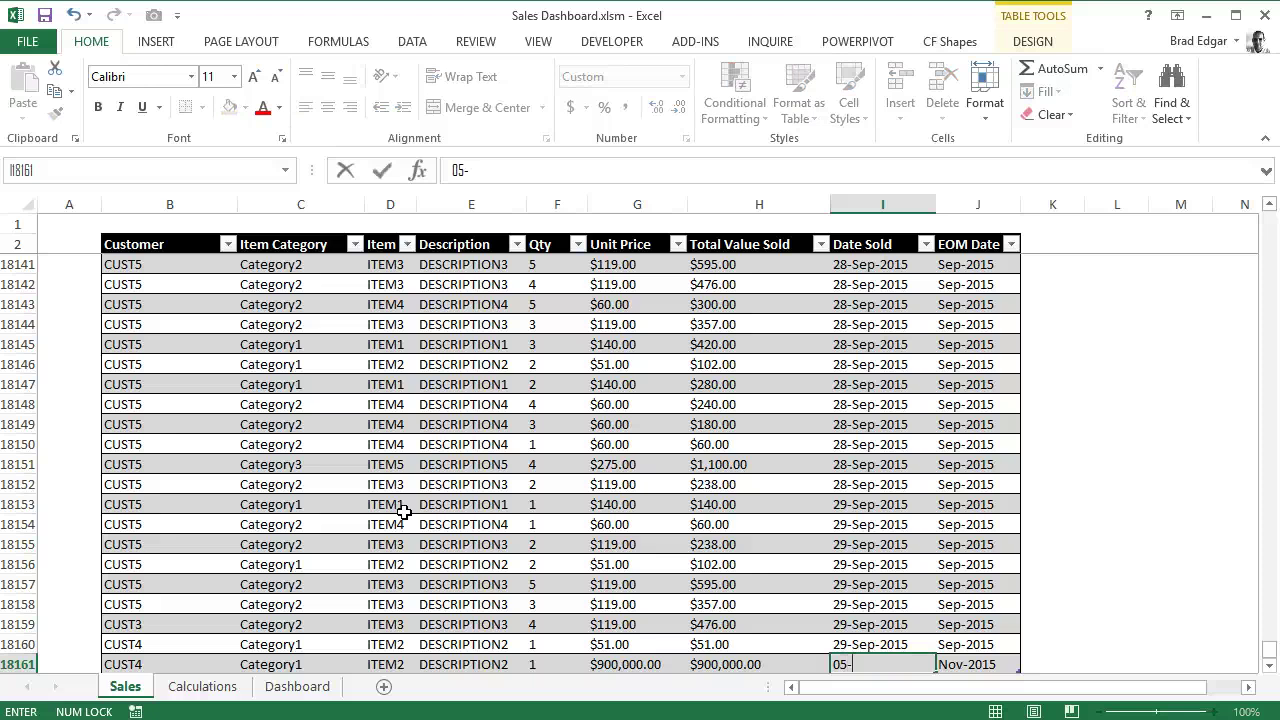
text(-OCT-2015)
key(Return)
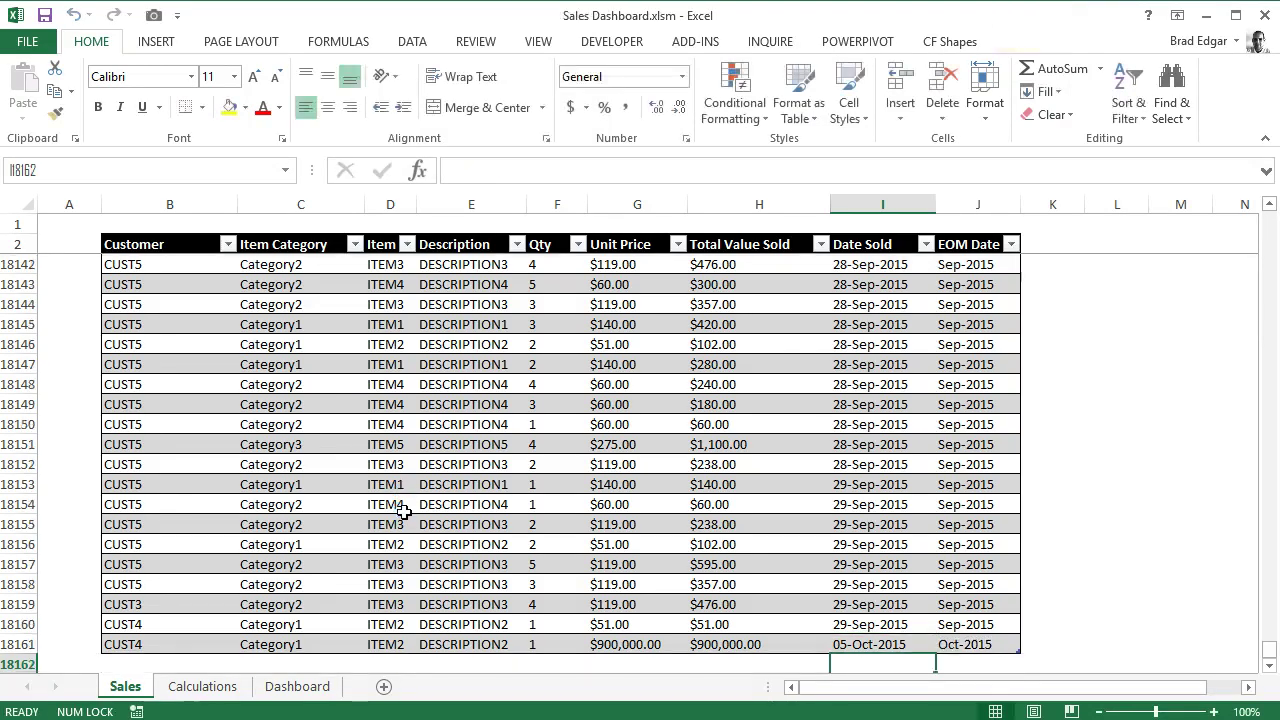
Step: Check the Dashboard: Oct-2015 is now the highest month at $900K, with the trend chart extended
click(304, 689)
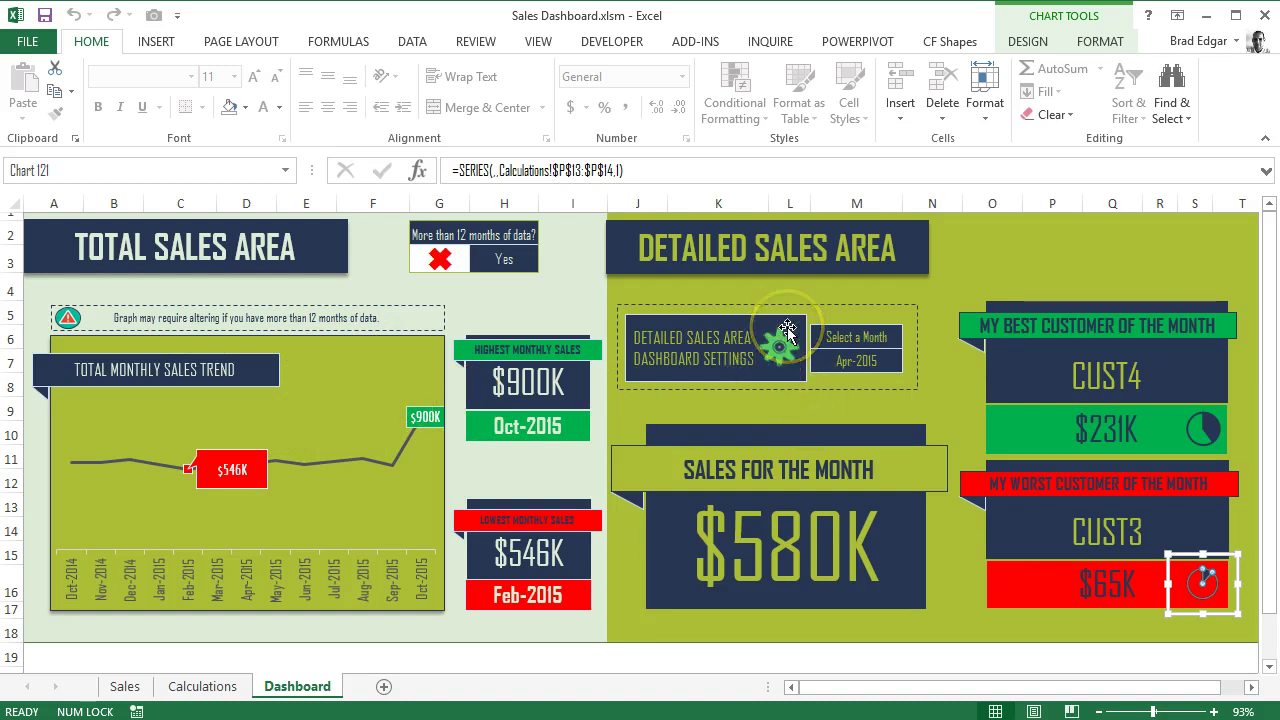
click(859, 367)
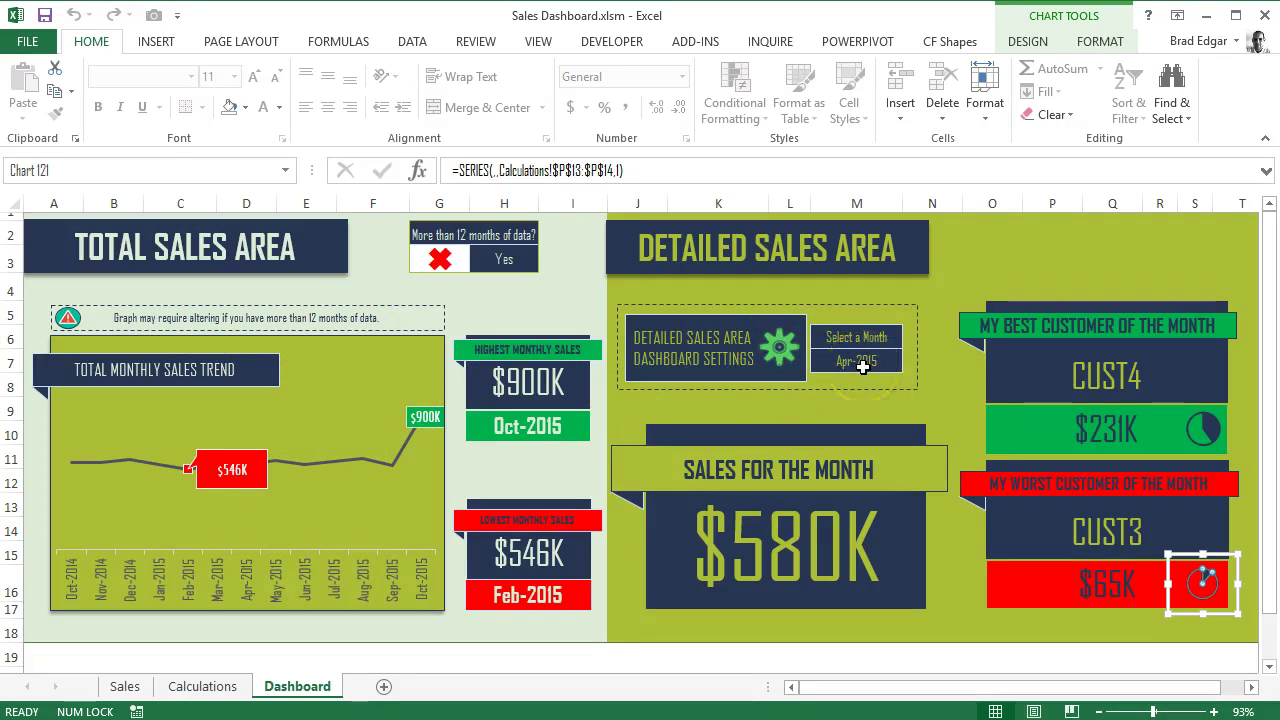
click(443, 387)
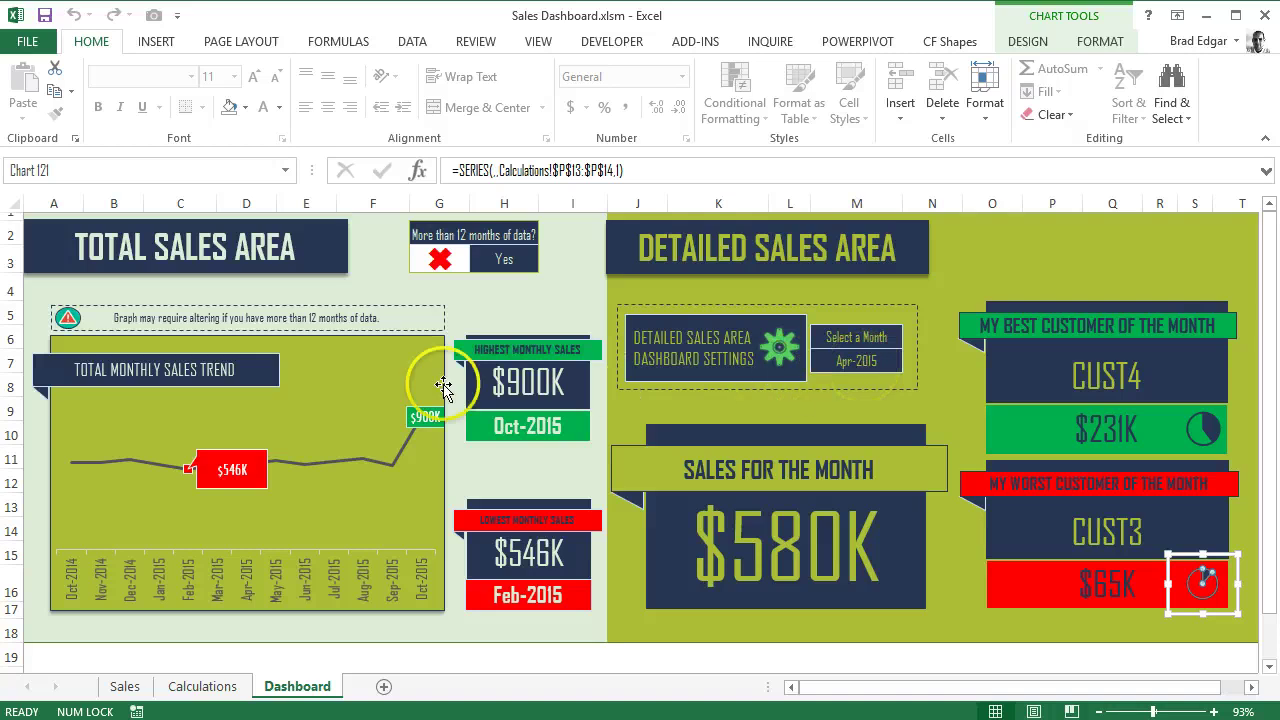
click(249, 474)
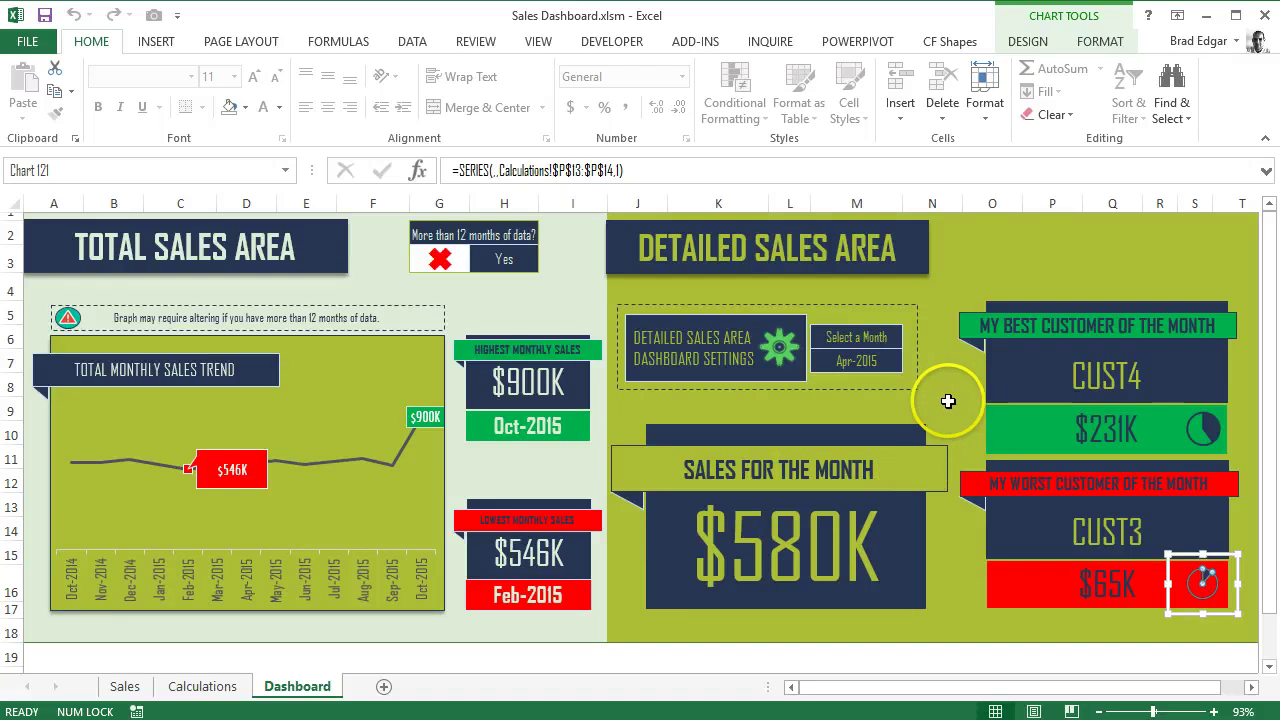
Step: Set the dashboard month selector in M7 to Jun-2015, showing $574K sales
click(943, 413)
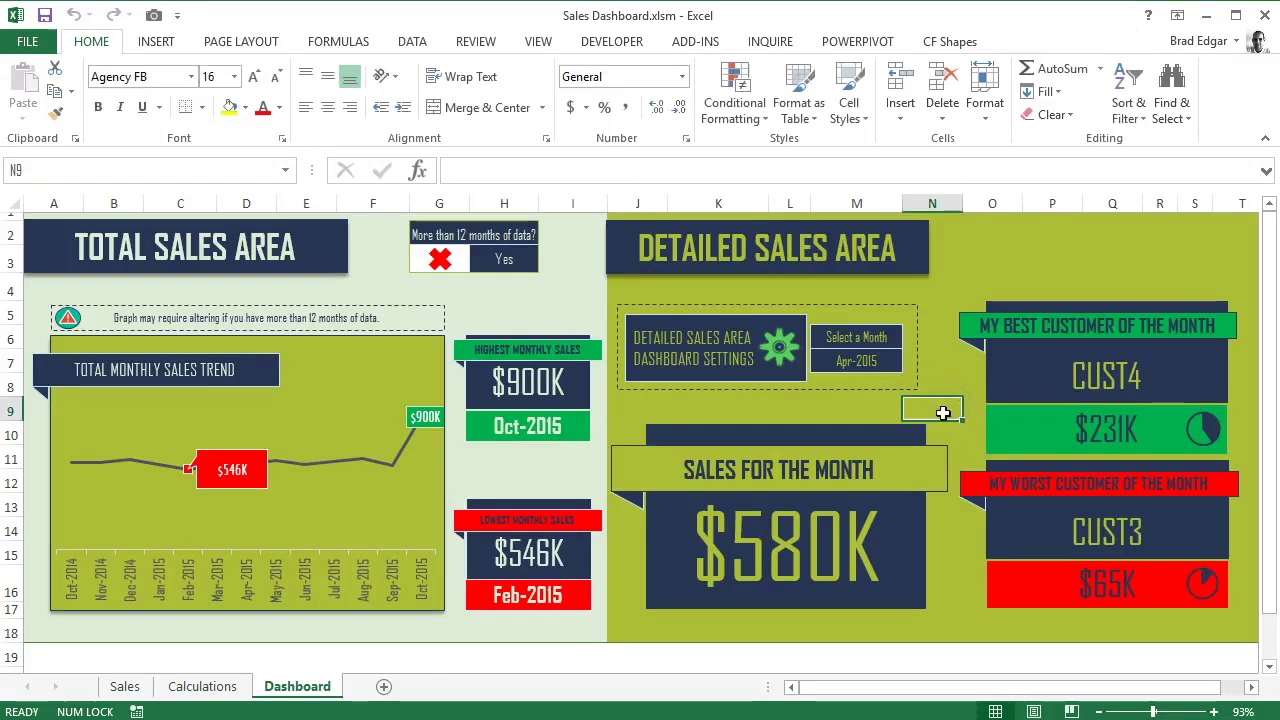
click(856, 361)
click(911, 364)
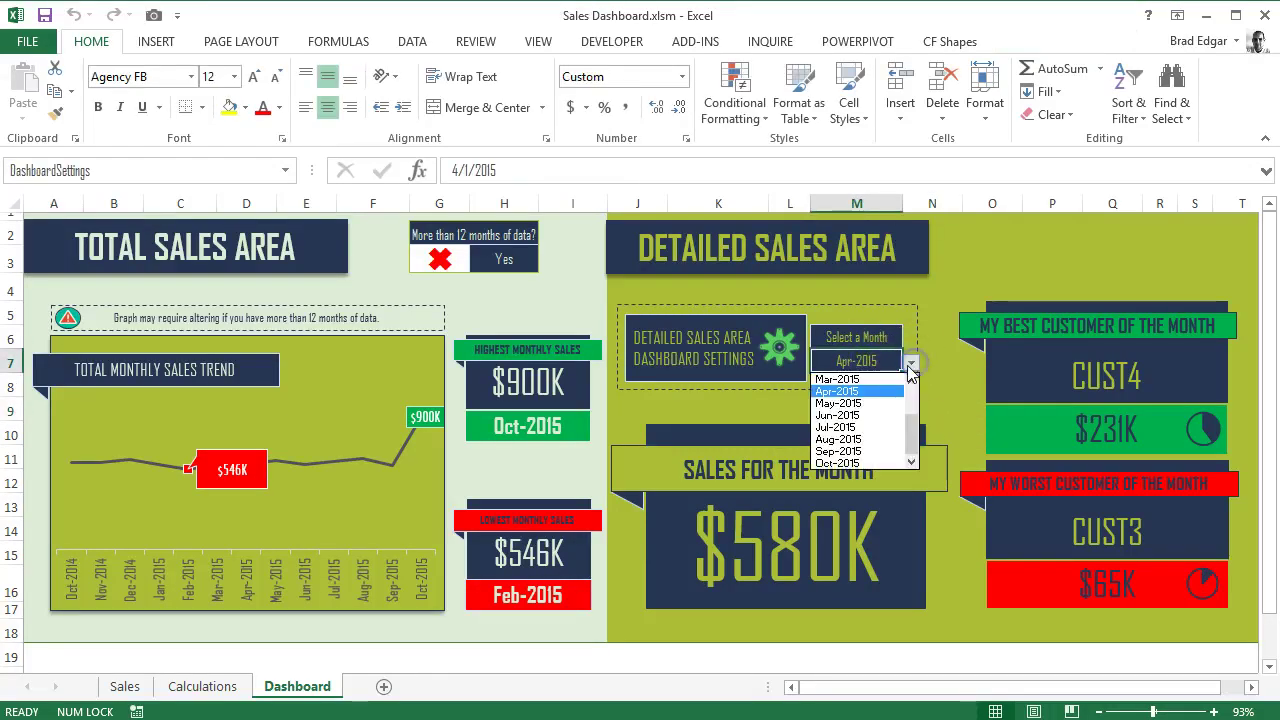
click(862, 415)
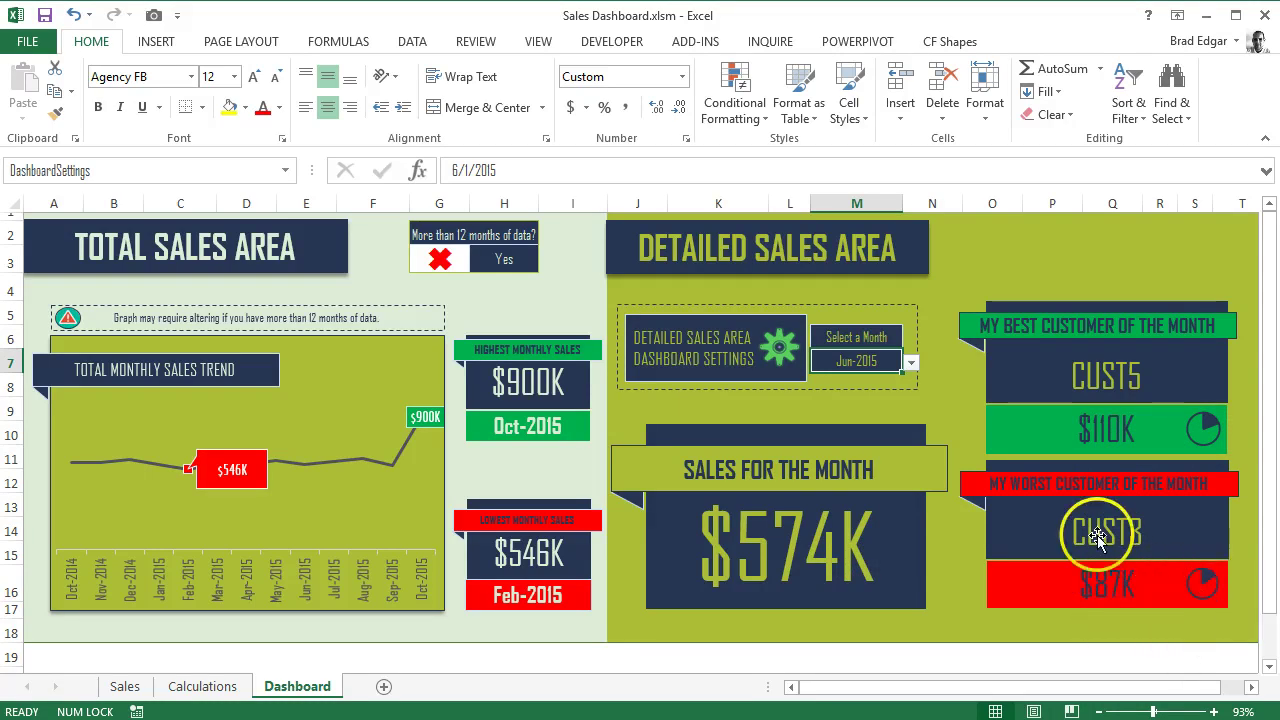
click(911, 362)
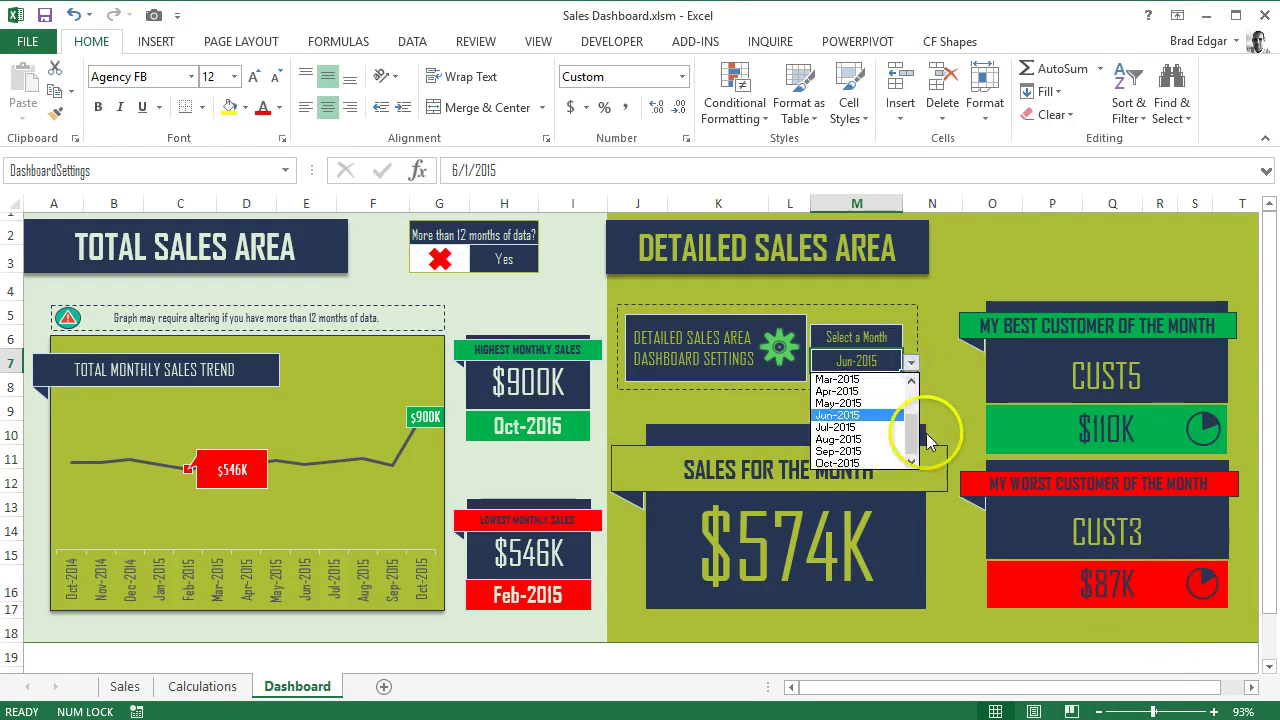
Step: Choose Oct-2015 from the month list, making CUST4 the $900K best customer
click(845, 464)
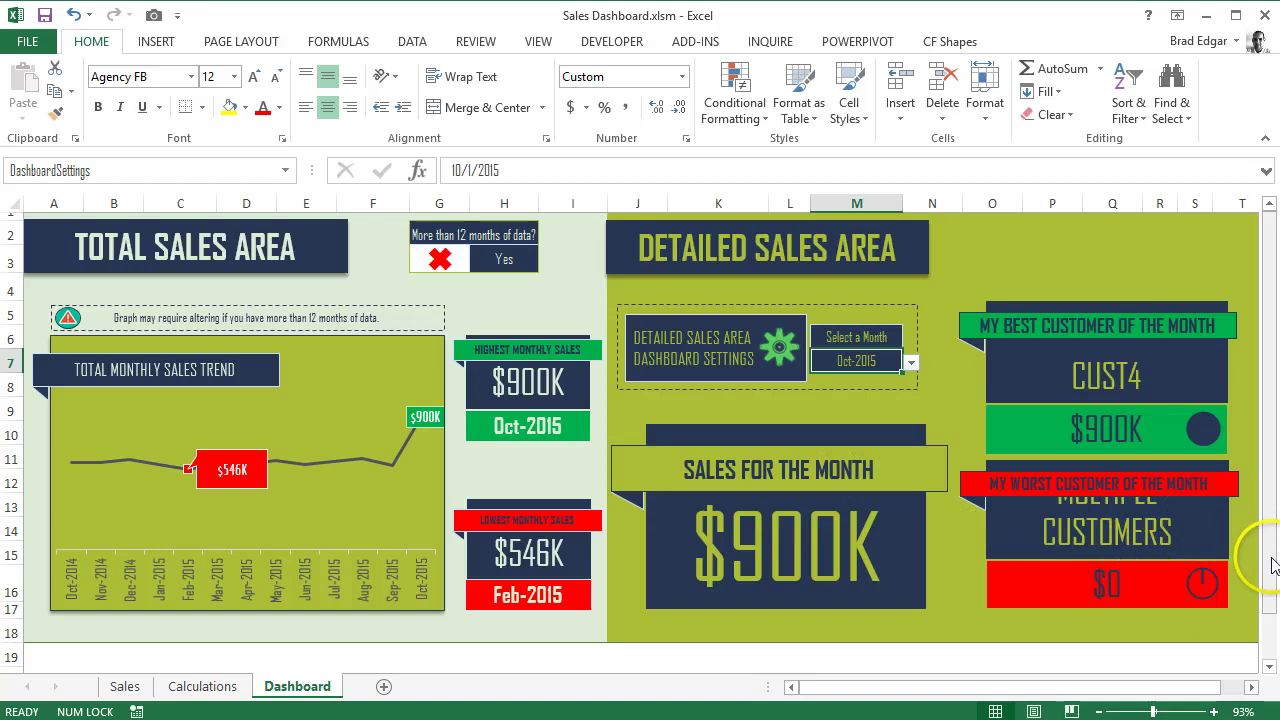
mouse_move(1196, 432)
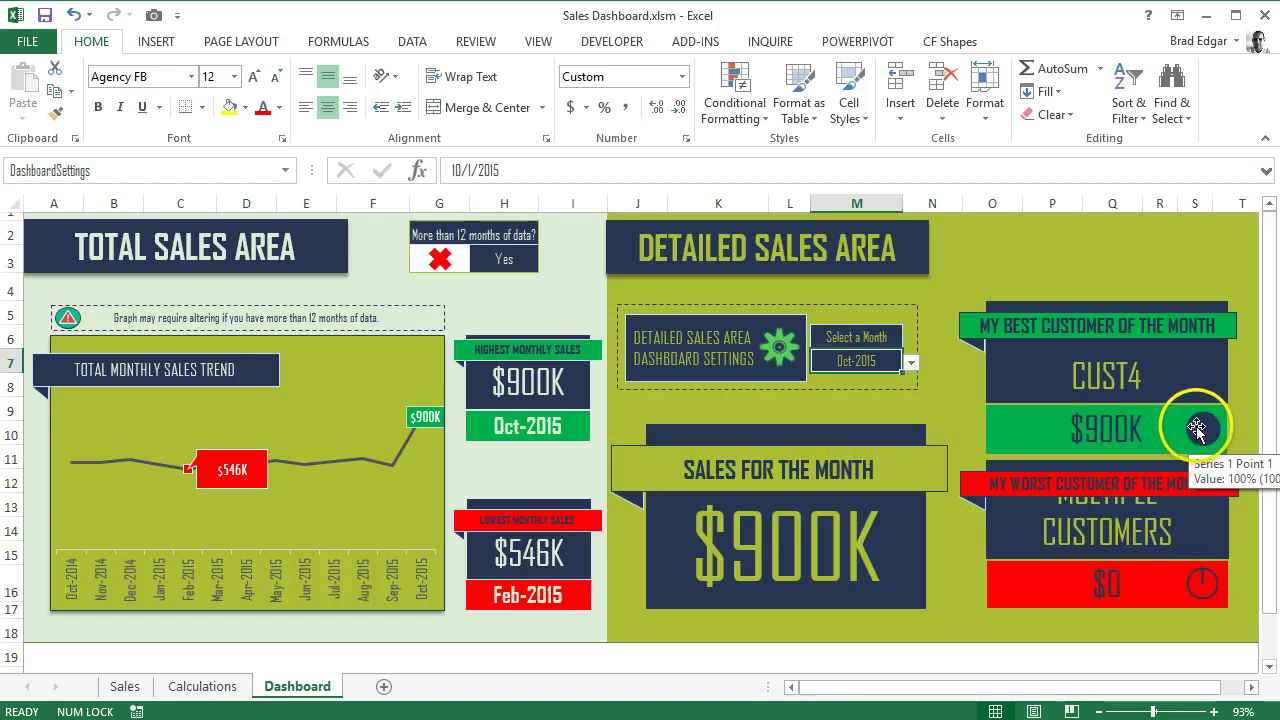